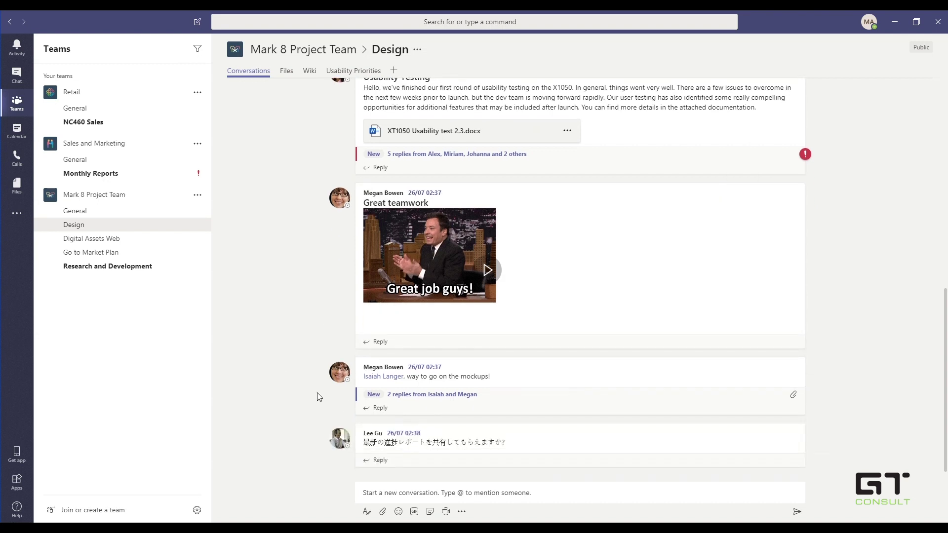
Post a message in the Design channel that mentions the colleague who posted "Great teamwork", reading "Hey [mention], thanks for the work!".
left_click(410, 492)
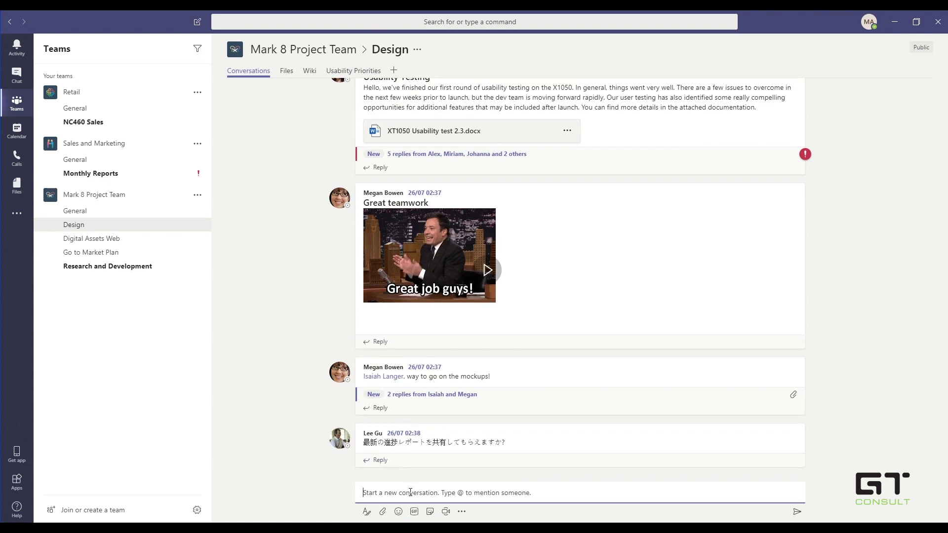
type("Hey @meg")
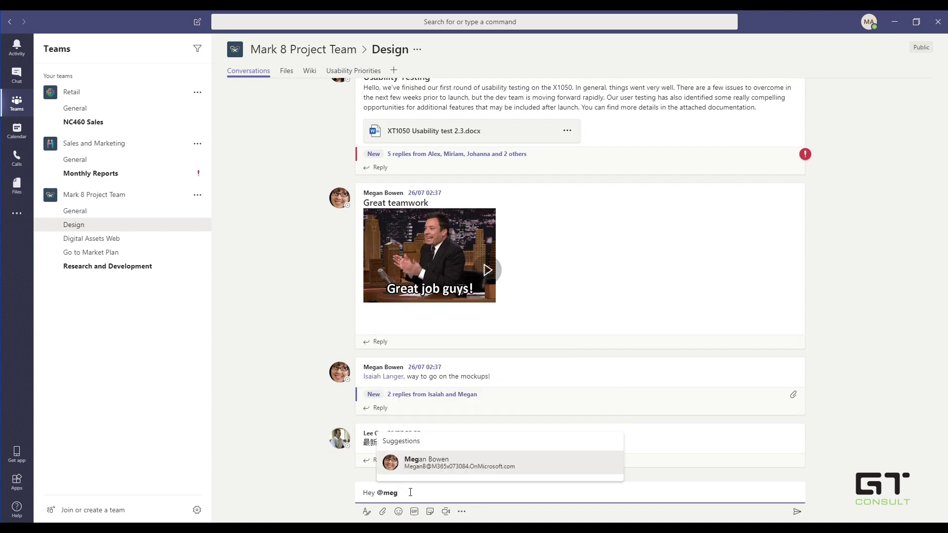
key("Return")
type(", thanks f")
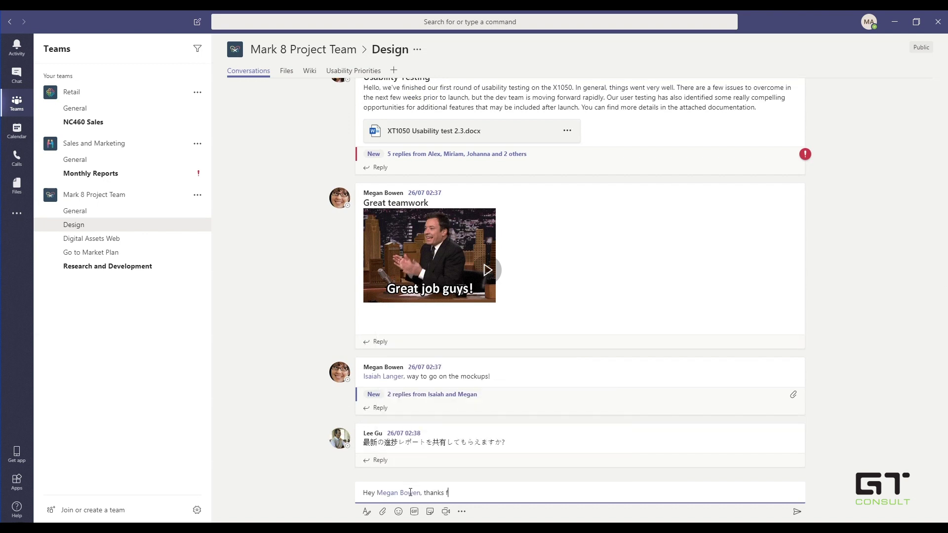
type("or the work!")
key("Return")
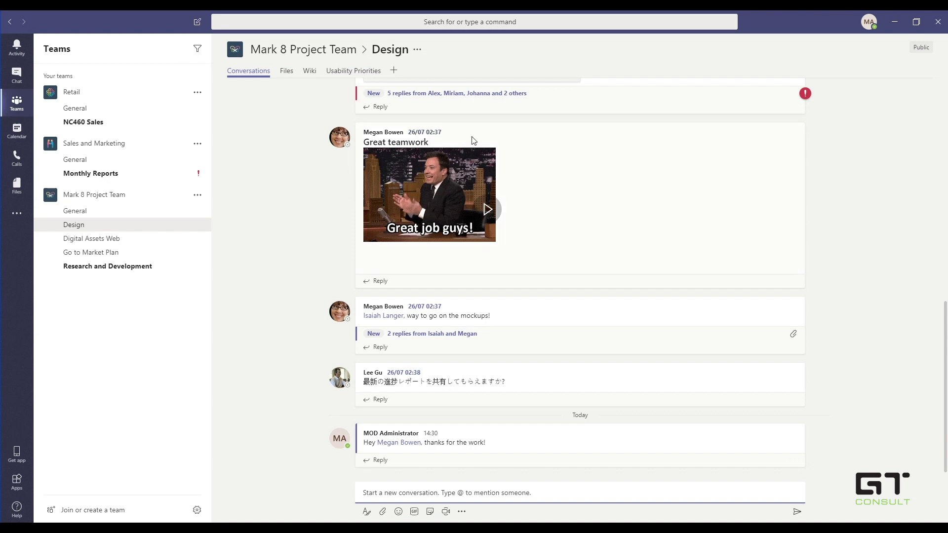
Send the private chat message "Hey there!" to the first suggested contact.
mouse_move(482, 137)
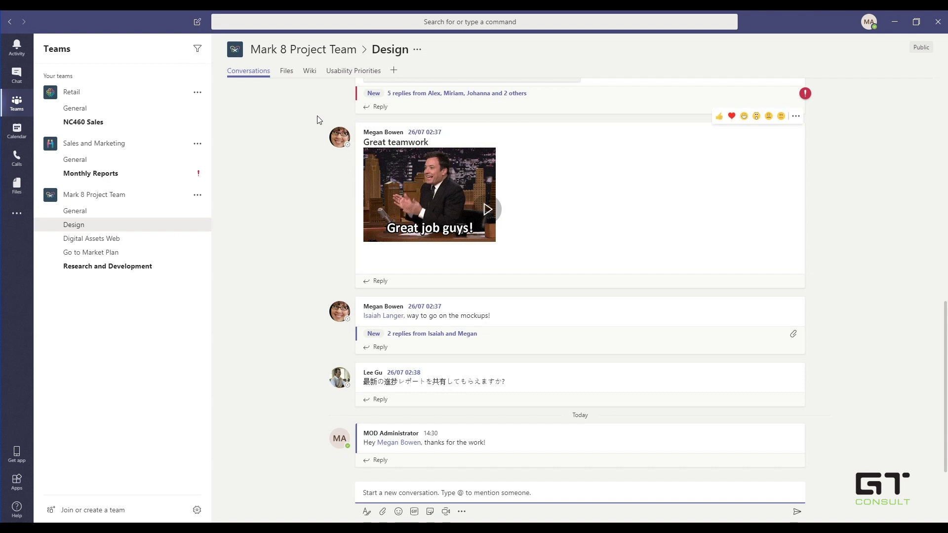
left_click(14, 51)
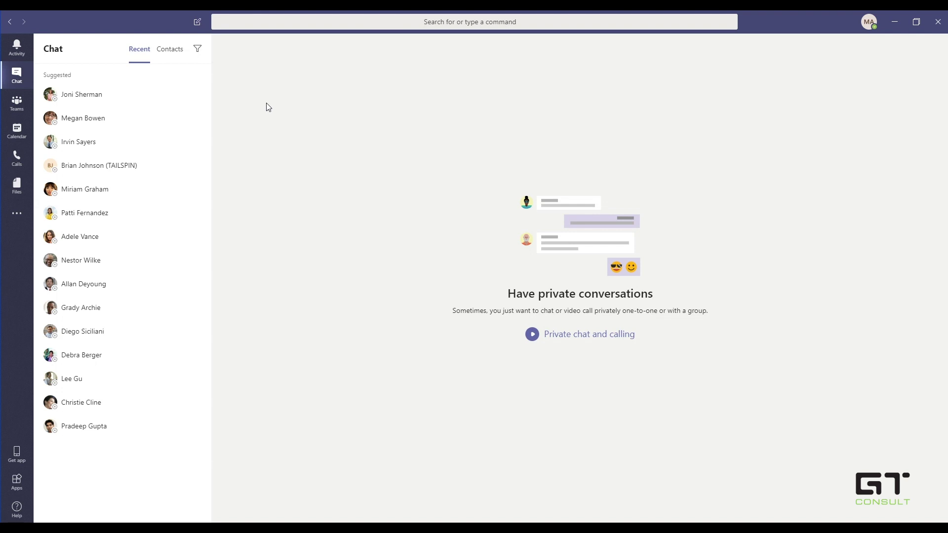
left_click(81, 94)
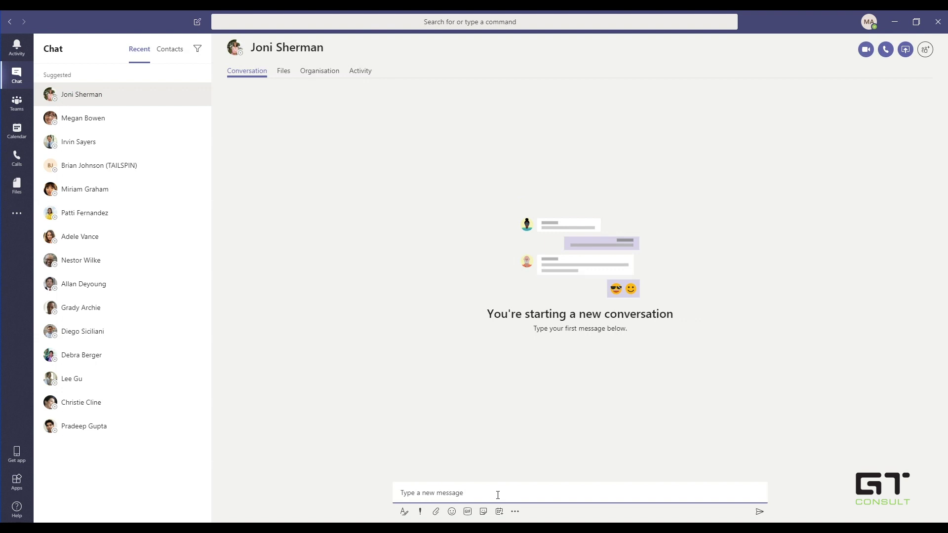
type("Hey there!")
key("Return")
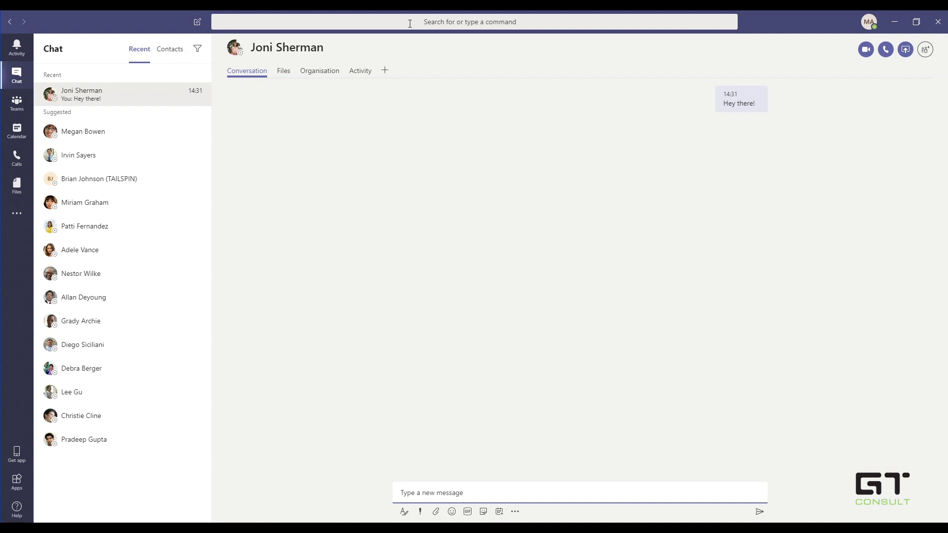
Collapse all three teams in the teams list and move Sales and Marketing below Mark 8 Project Team.
left_click(23, 106)
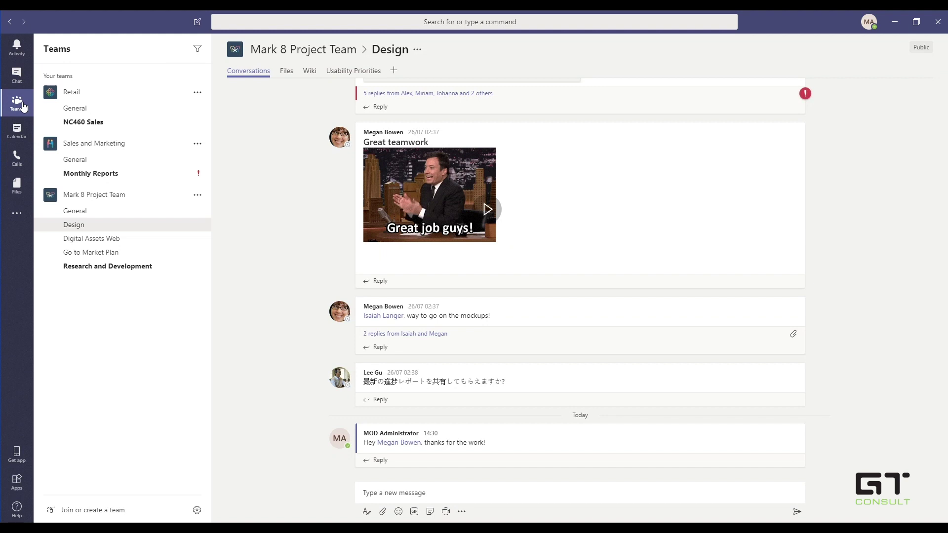
left_click(38, 97)
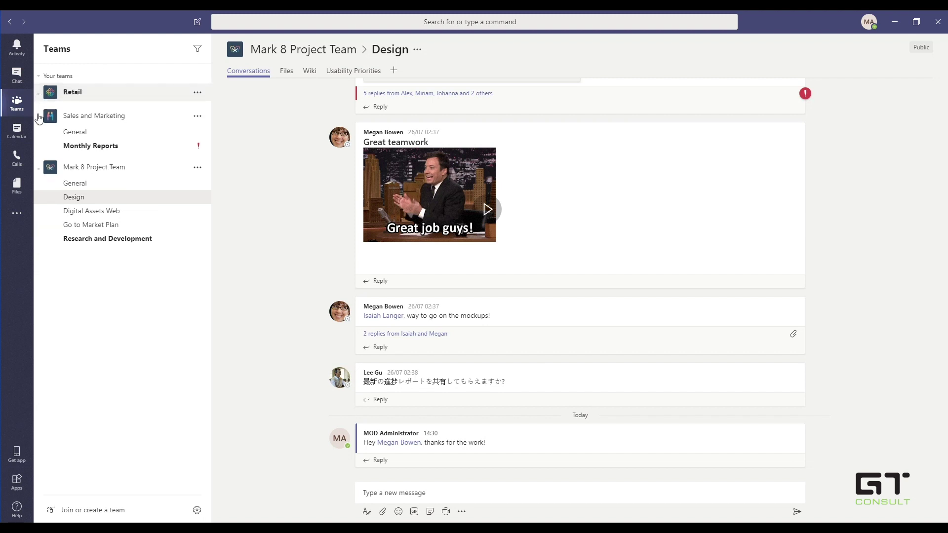
left_click(38, 120)
left_click(38, 141)
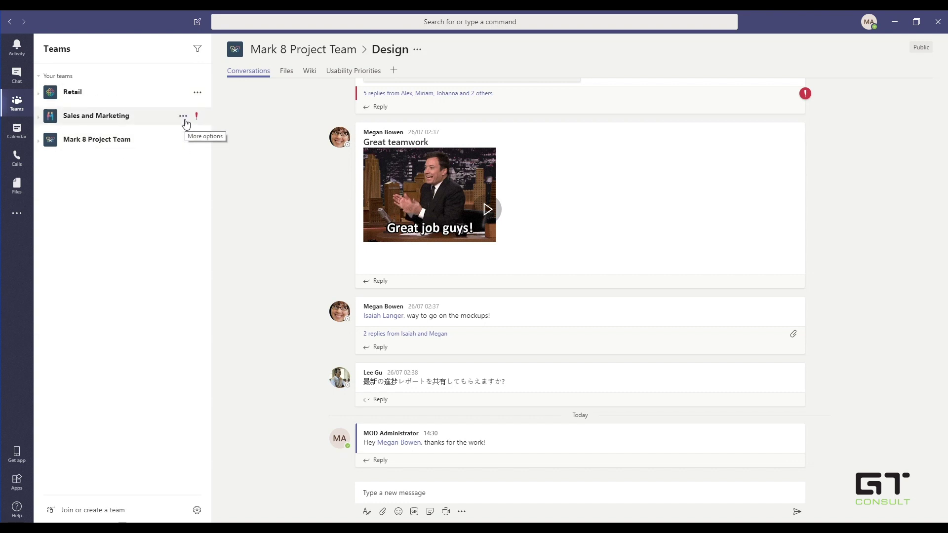
left_click_drag(185, 124, 70, 151)
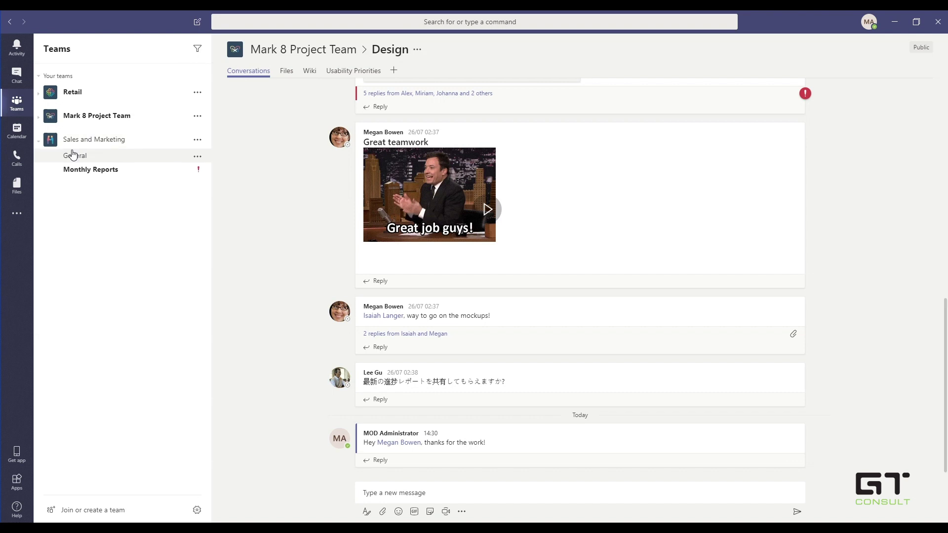
View the General channel of Sales and Marketing and the General and Design channels of Mark 8 Project Team.
left_click(126, 162)
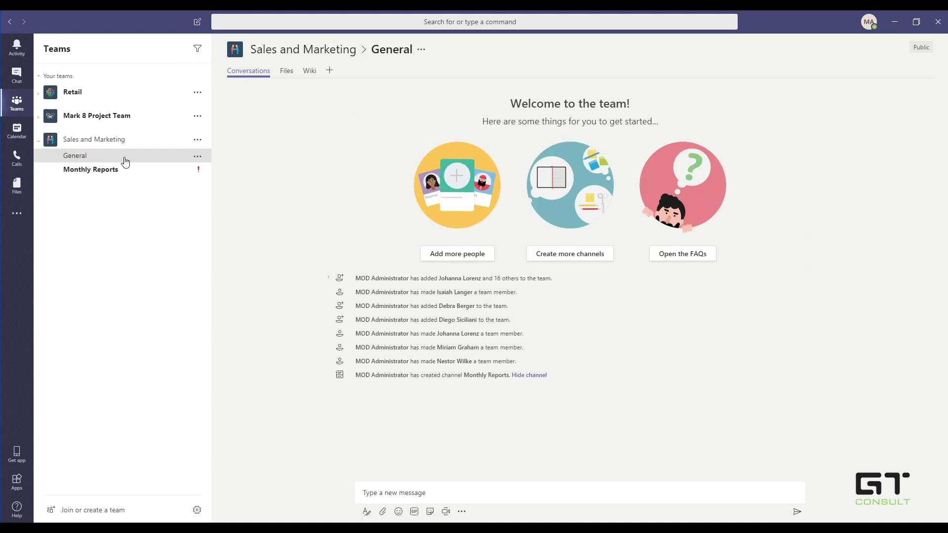
left_click(79, 116)
left_click(83, 133)
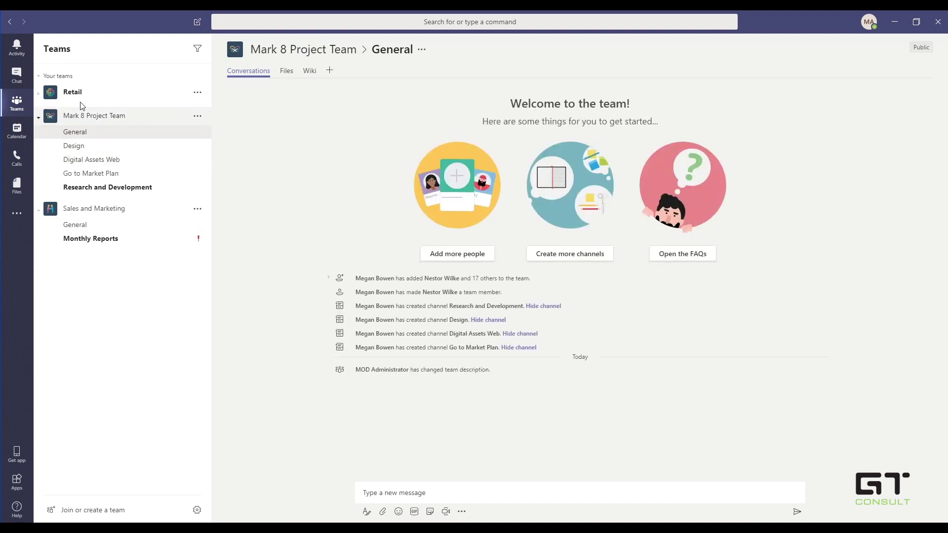
left_click(93, 149)
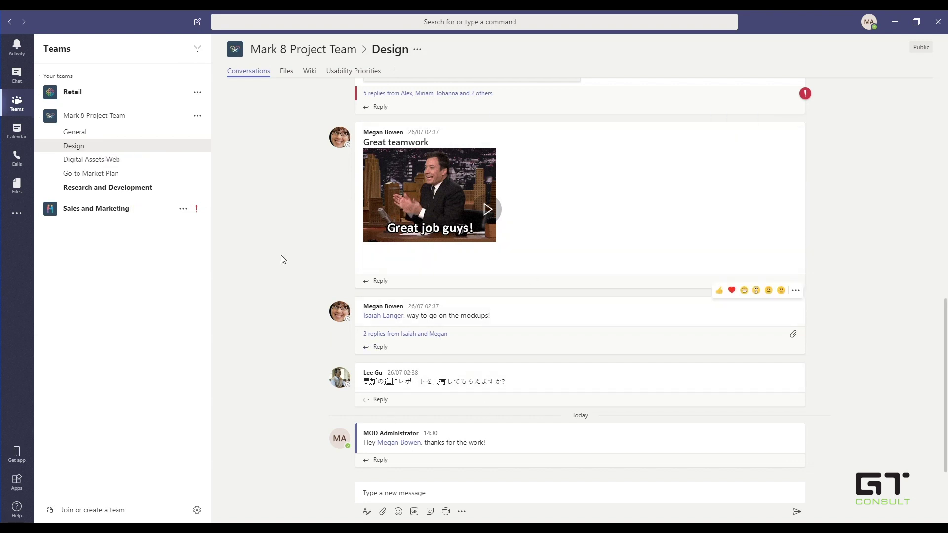
View the Mark 8 Project Plan in the Research and Development channel and the apps that can be added there as tabs.
left_click(125, 191)
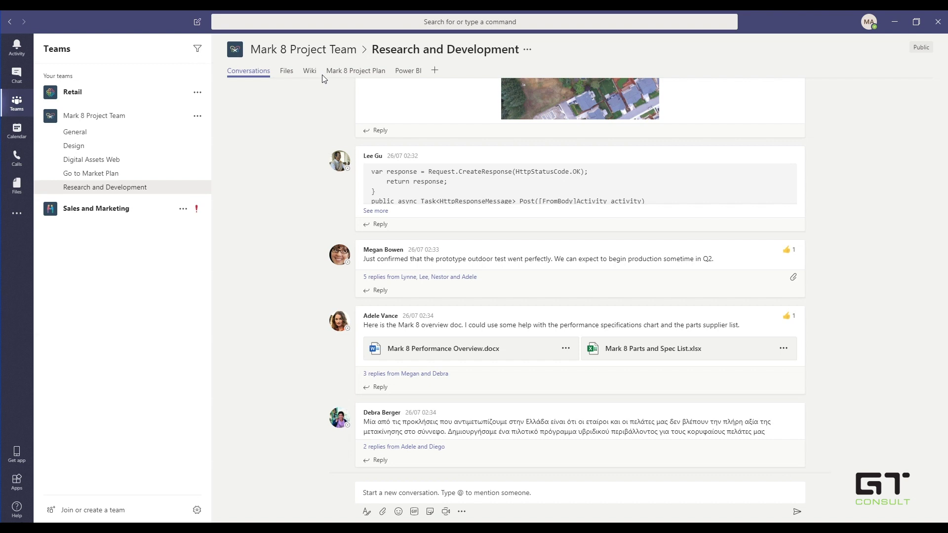
left_click(359, 74)
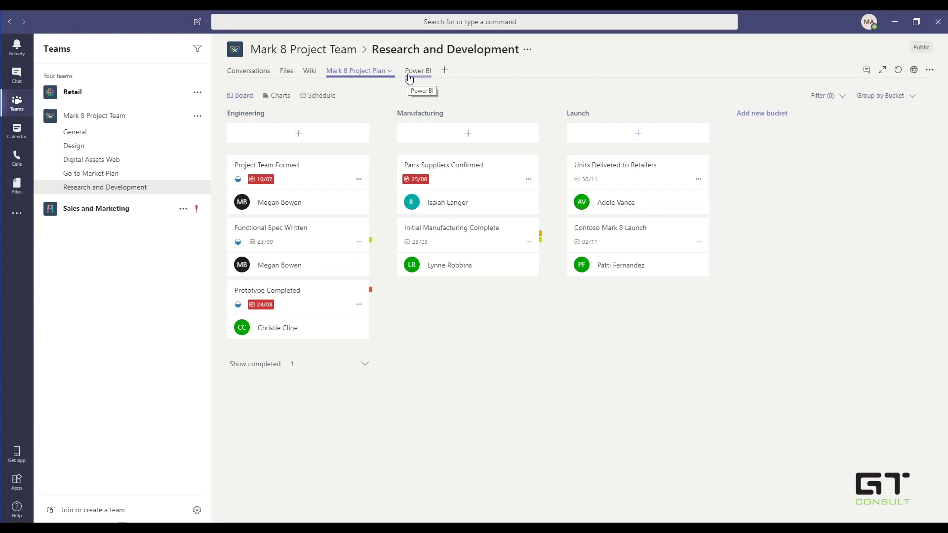
left_click(446, 74)
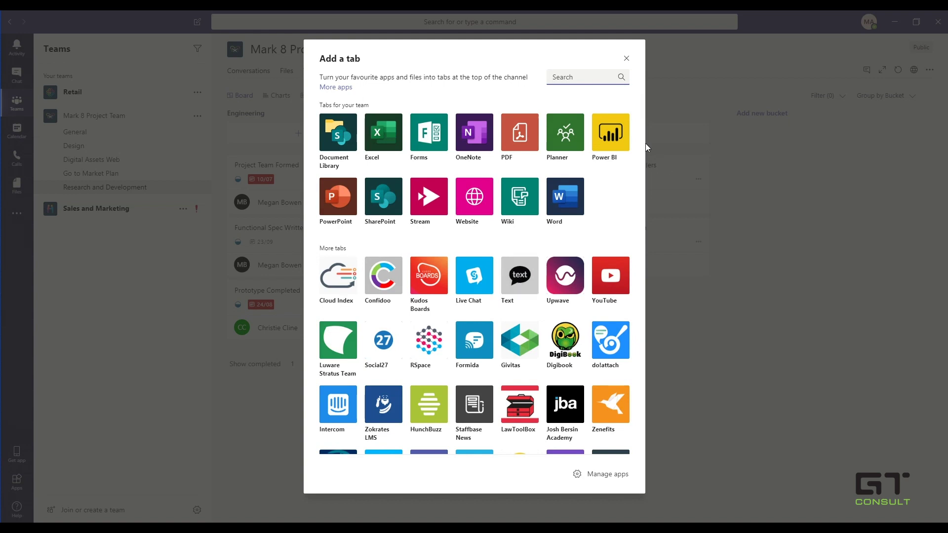
left_click_drag(641, 141, 639, 119)
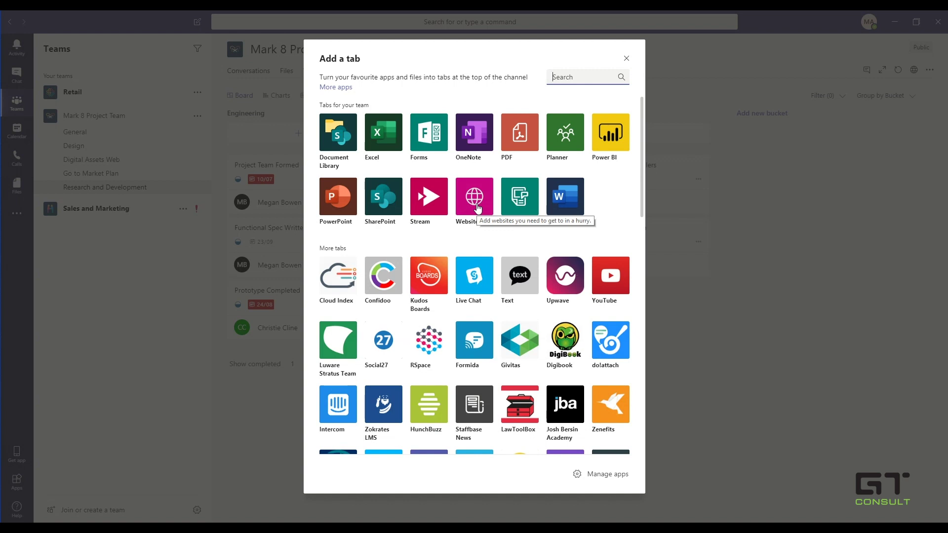
left_click(627, 58)
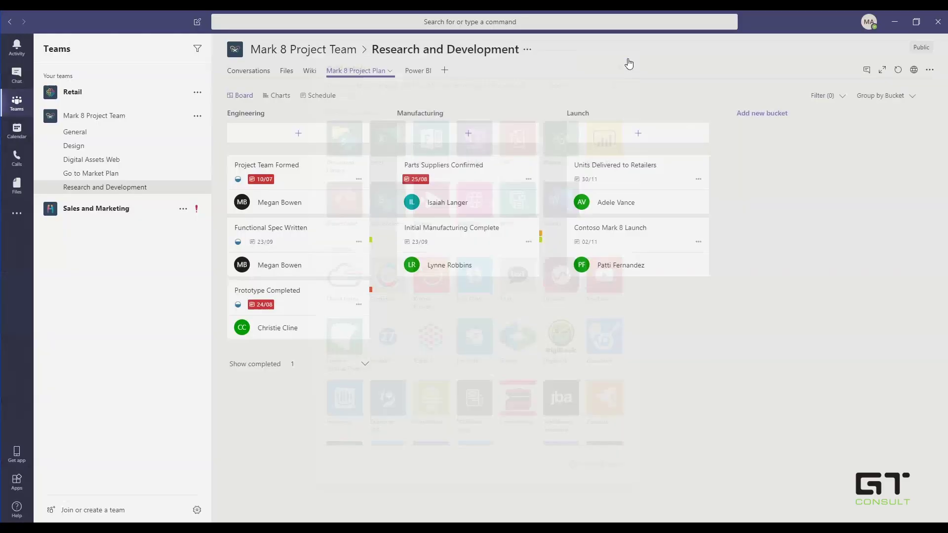
Look through the working week calendar, the Calls speed dial and the recent Files view.
left_click(6, 141)
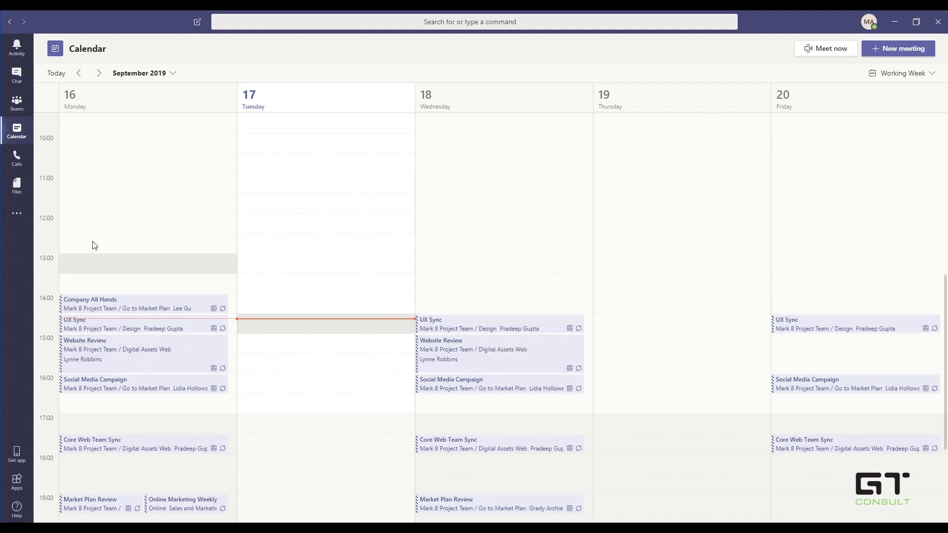
left_click(18, 169)
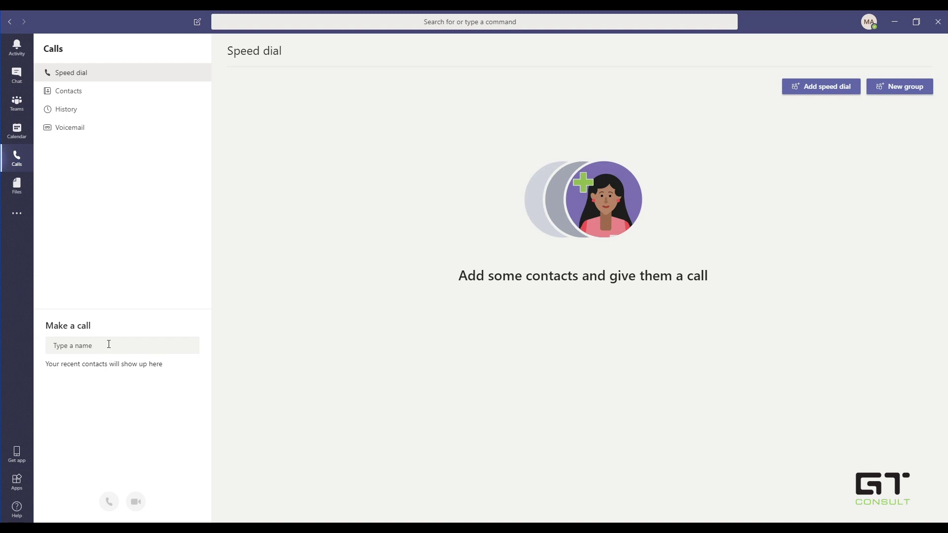
left_click(15, 193)
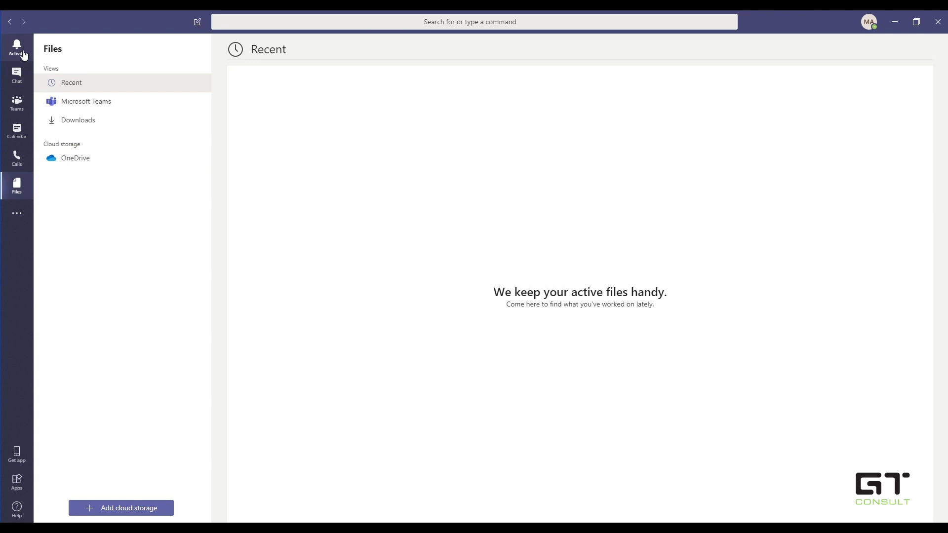
Create a public team from scratch with the name Weekly Running Group.
left_click(18, 110)
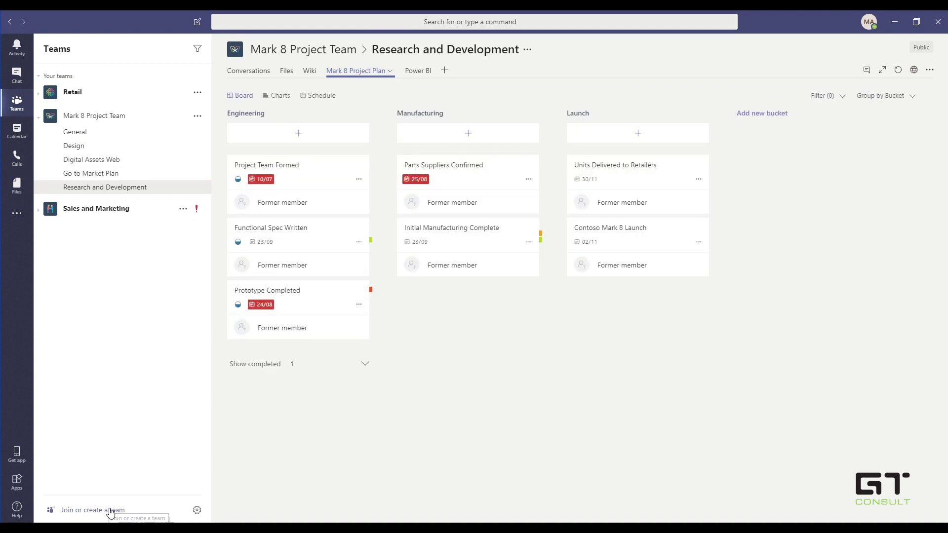
left_click(110, 512)
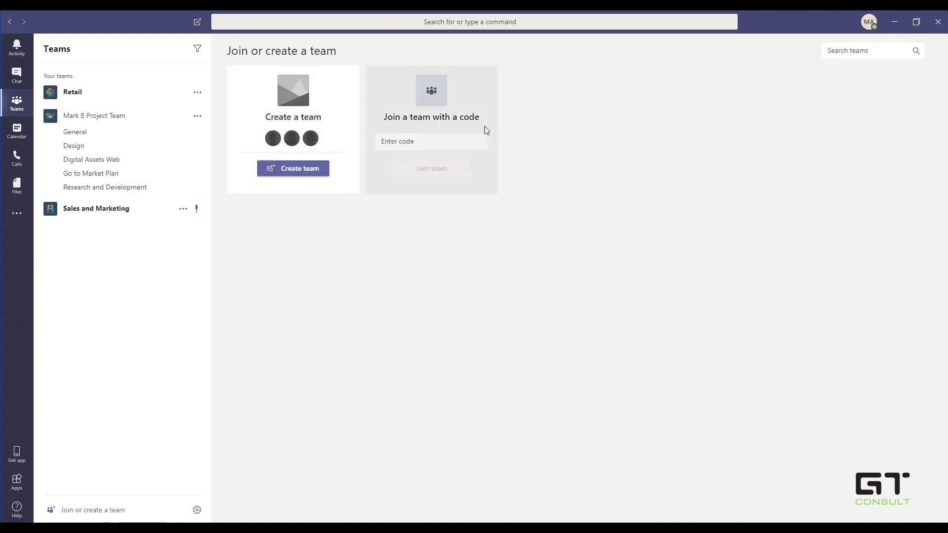
left_click(305, 169)
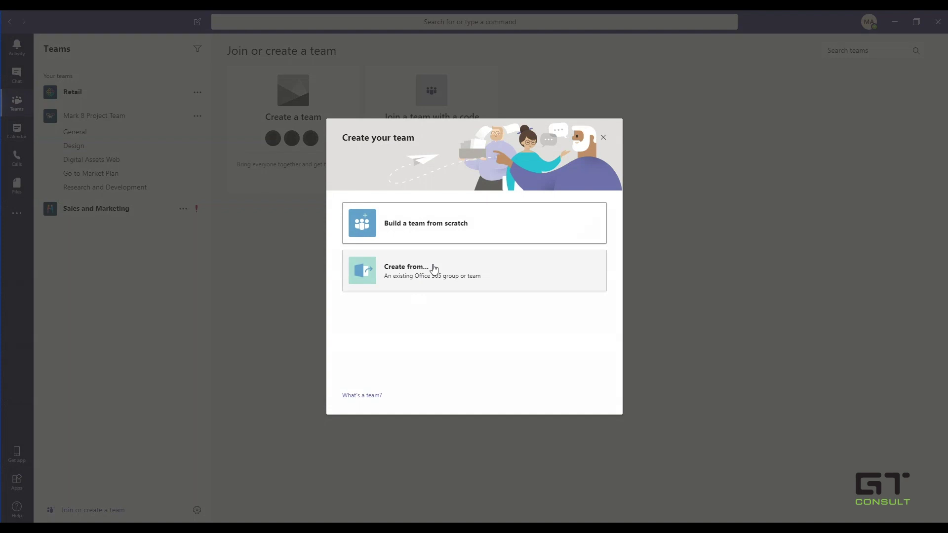
left_click(467, 220)
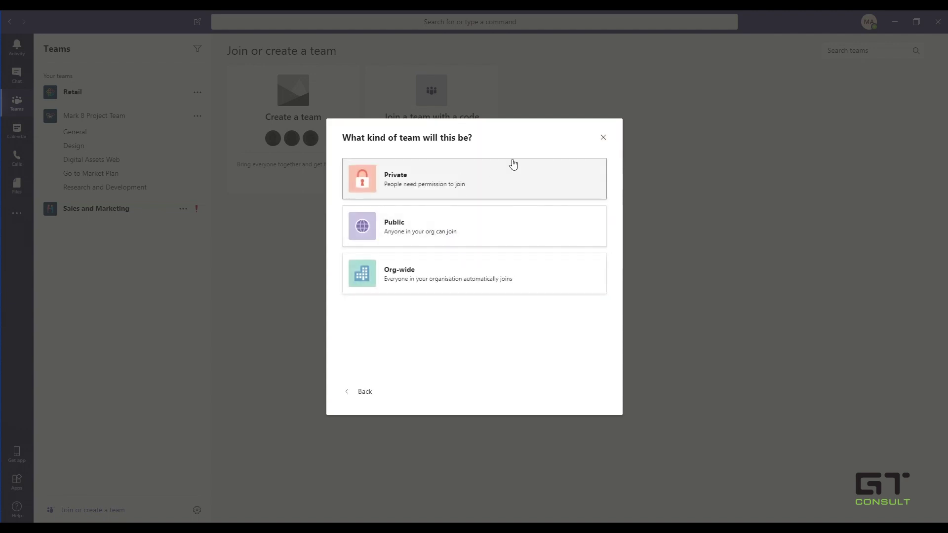
left_click(456, 236)
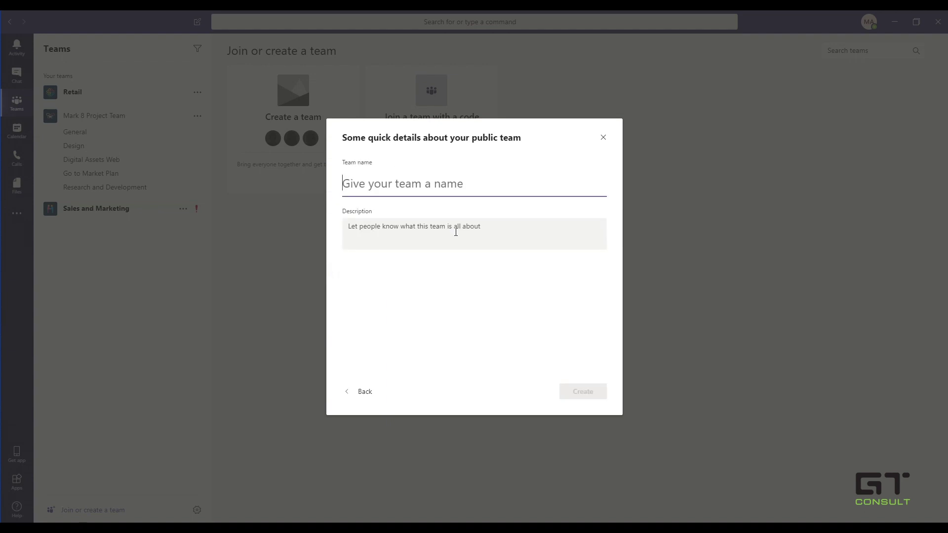
type("We")
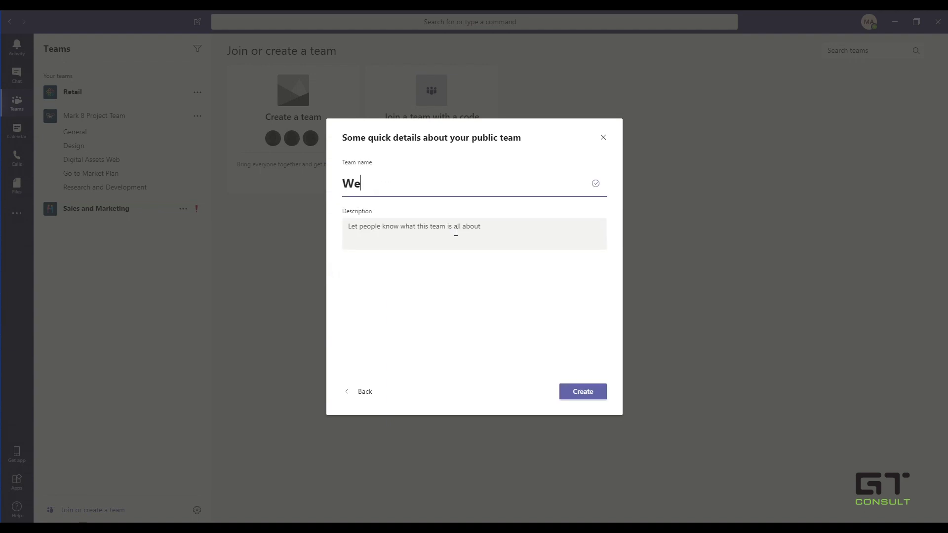
type("ekly Running Group")
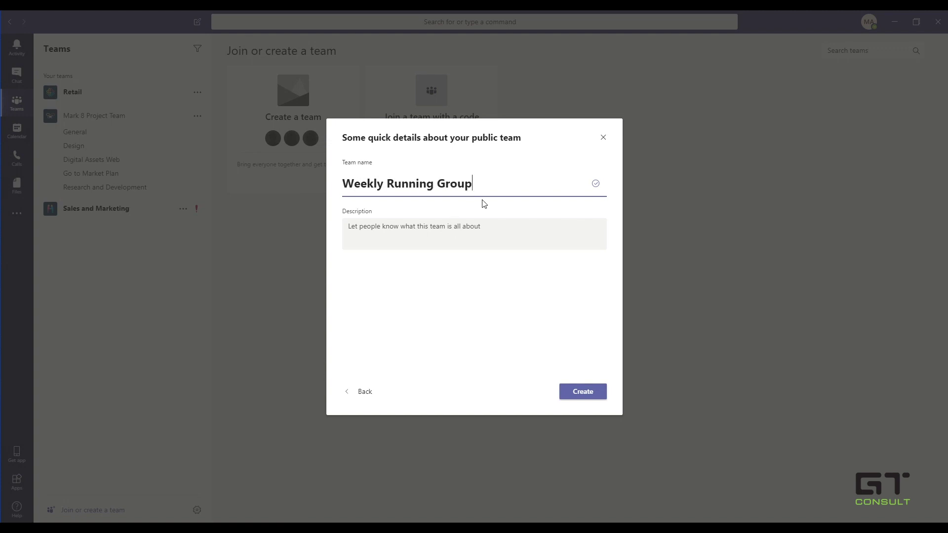
left_click(581, 393)
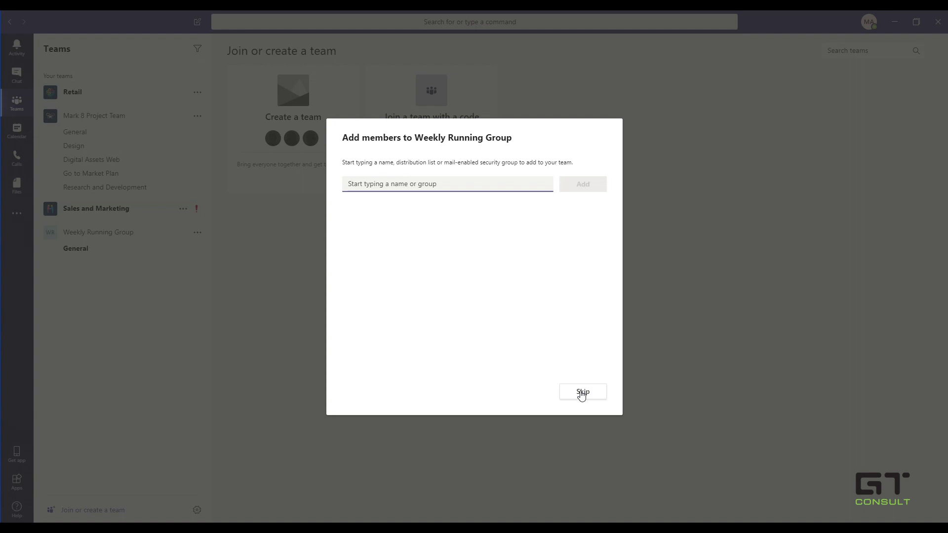
Add two colleagues, the Paralegal and the Marketing Manager, to Weekly Running Group.
type("joni")
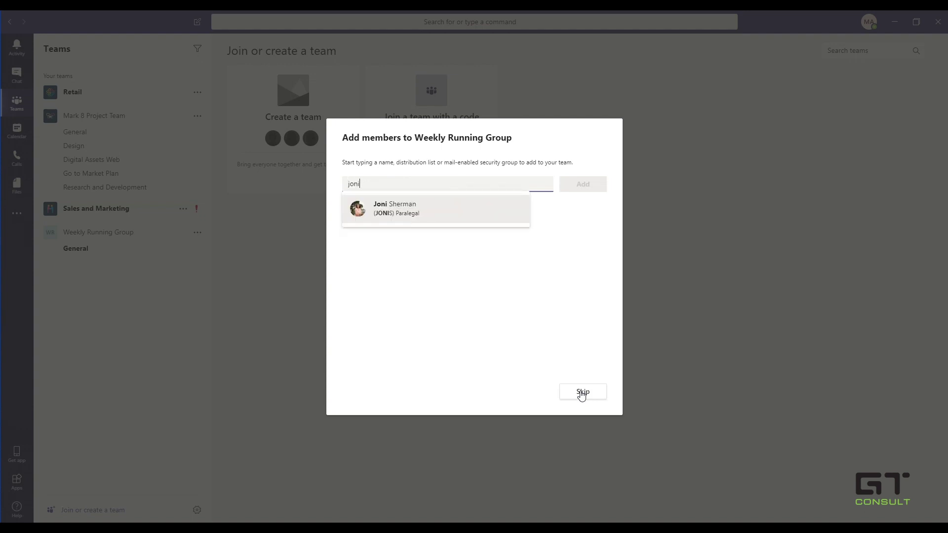
left_click(419, 209)
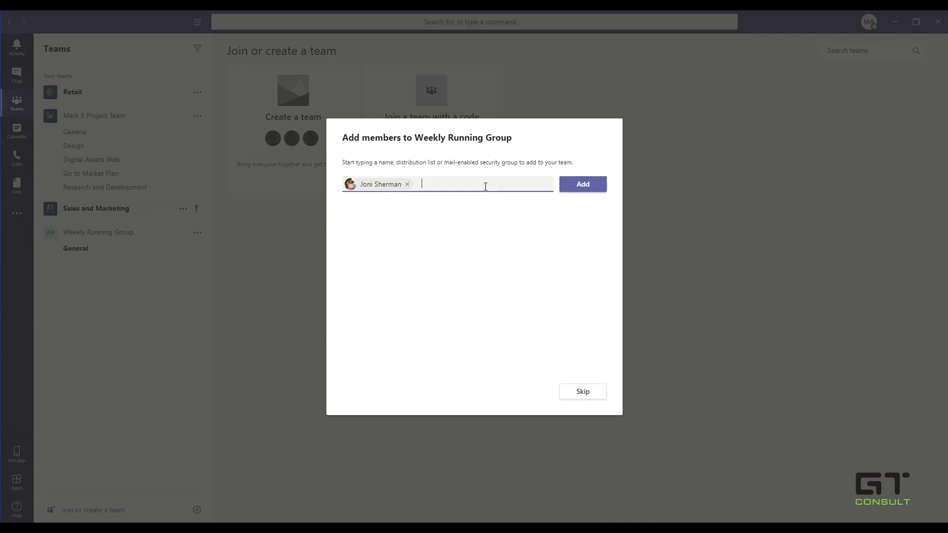
type("meg")
left_click(475, 216)
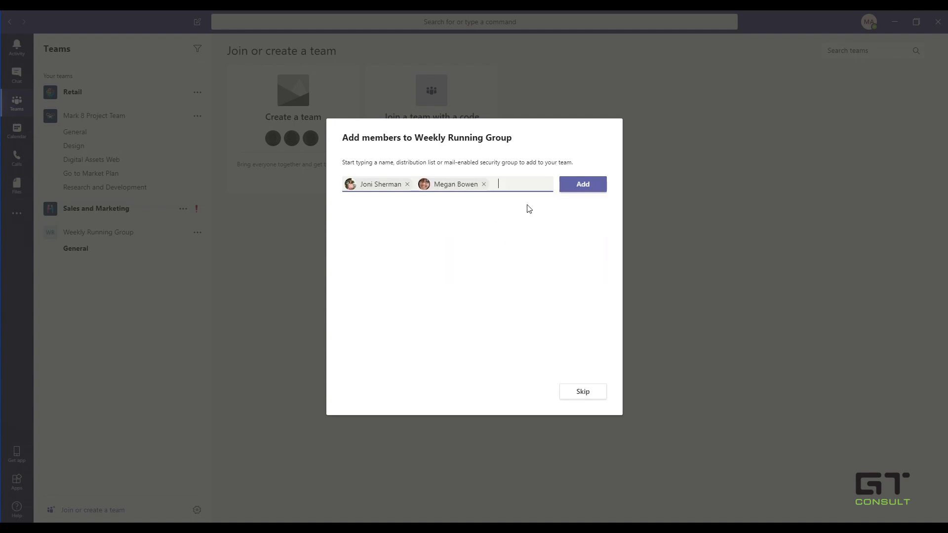
left_click(587, 197)
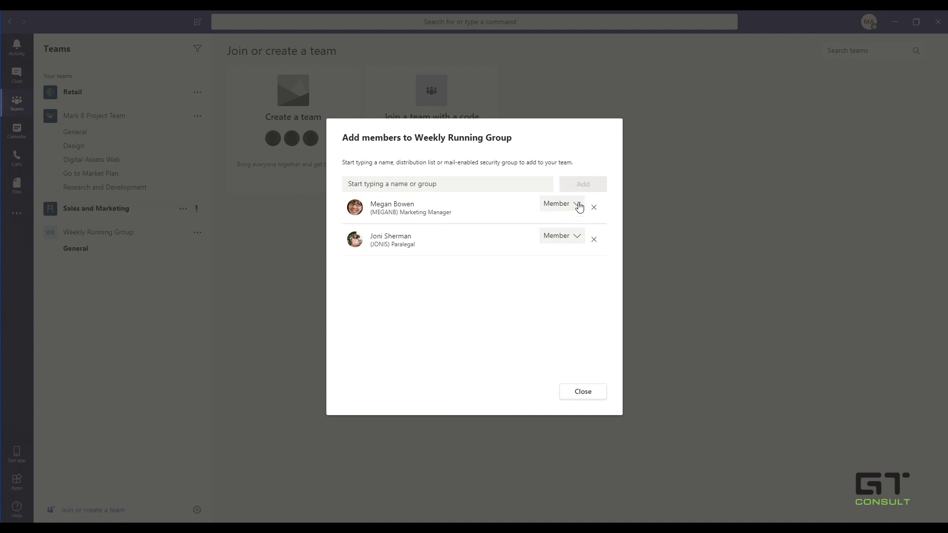
Choose the team role for the Marketing Manager and finish adding members to Weekly Running Group.
left_click(579, 206)
left_click(555, 221)
left_click(594, 395)
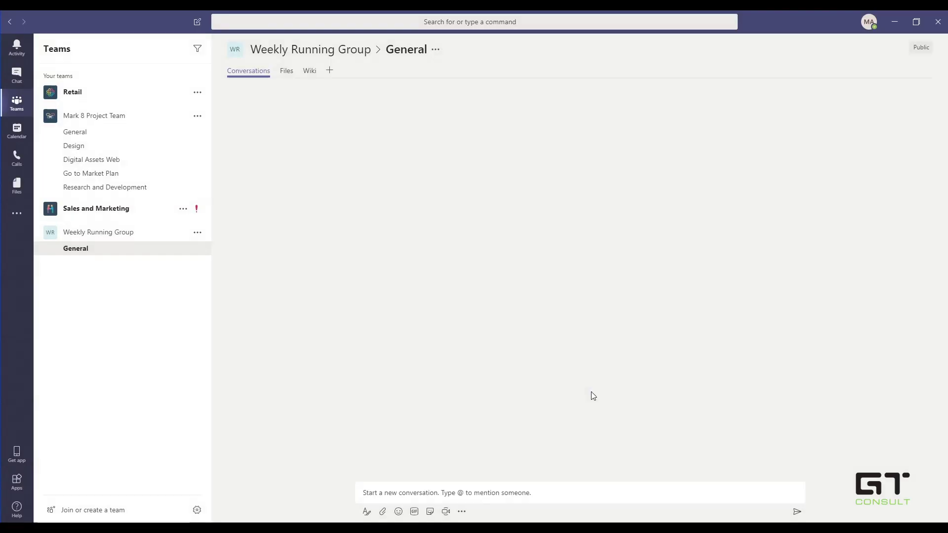